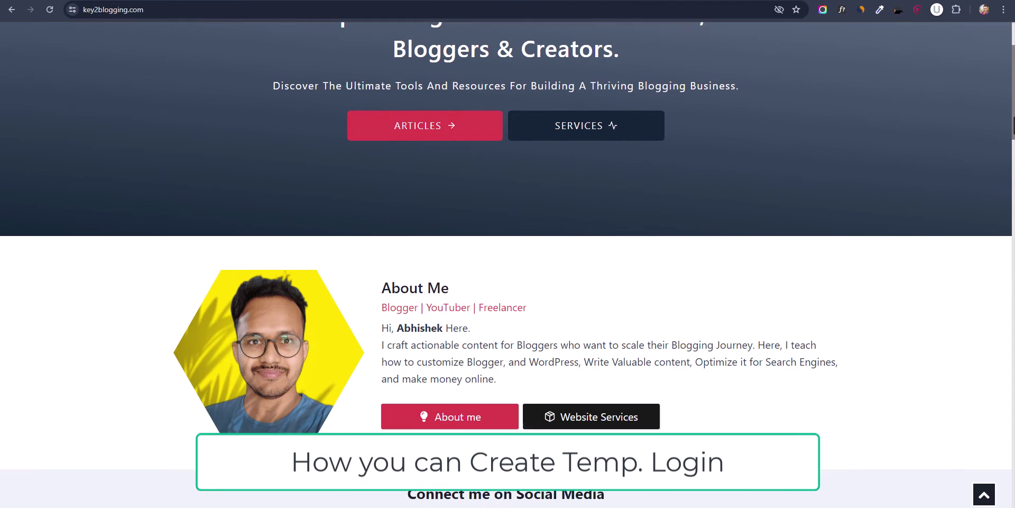
- Fill in the temporary login's first and last name, keep the Administrator role, and submit
drag(1013, 127, 1008, 465)
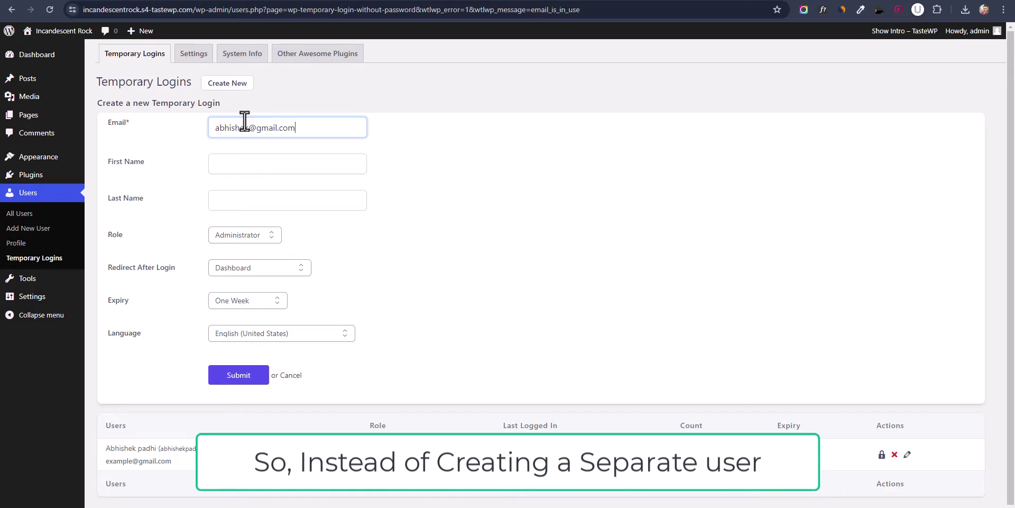
click(247, 164)
click(248, 203)
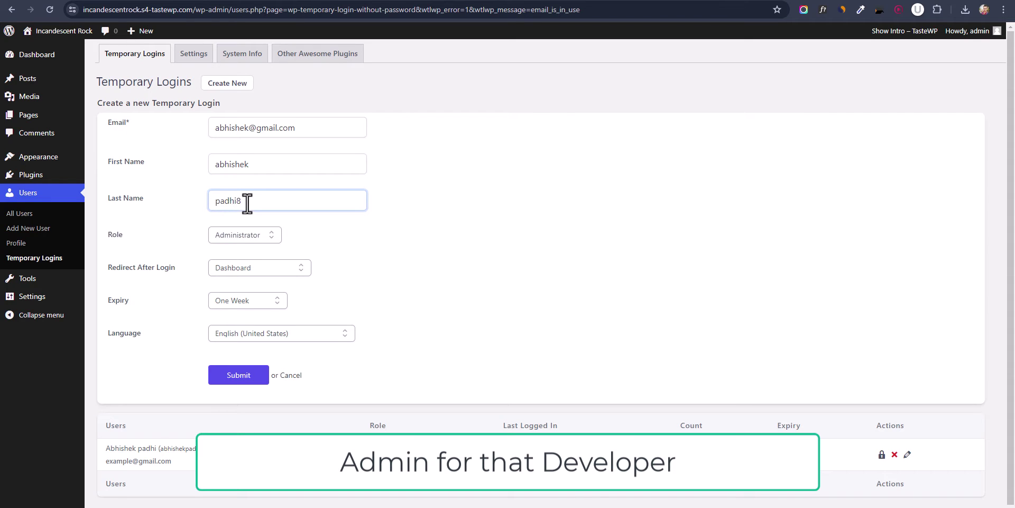
click(249, 234)
click(249, 291)
click(227, 377)
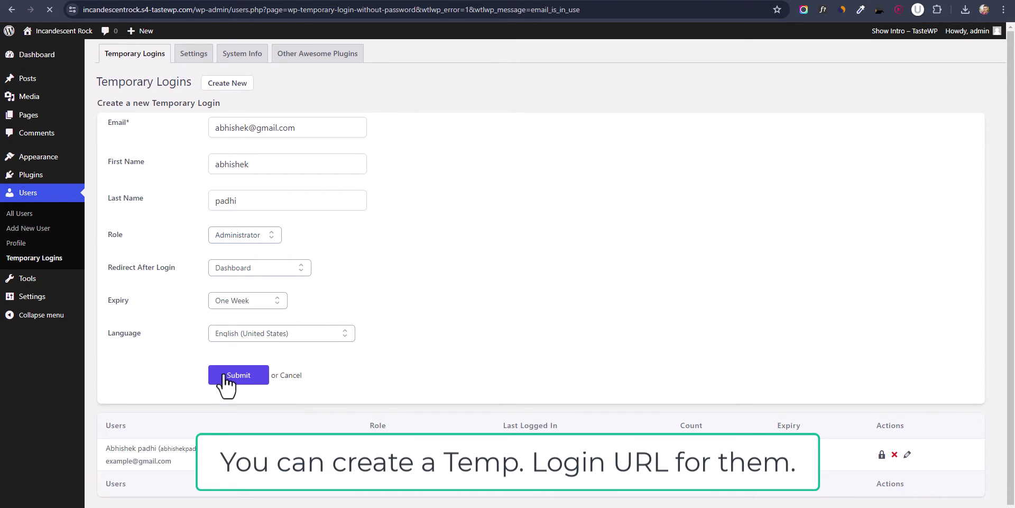
- Copy the generated temporary login link and load it in a new Incognito window
click(651, 159)
click(1004, 9)
click(904, 102)
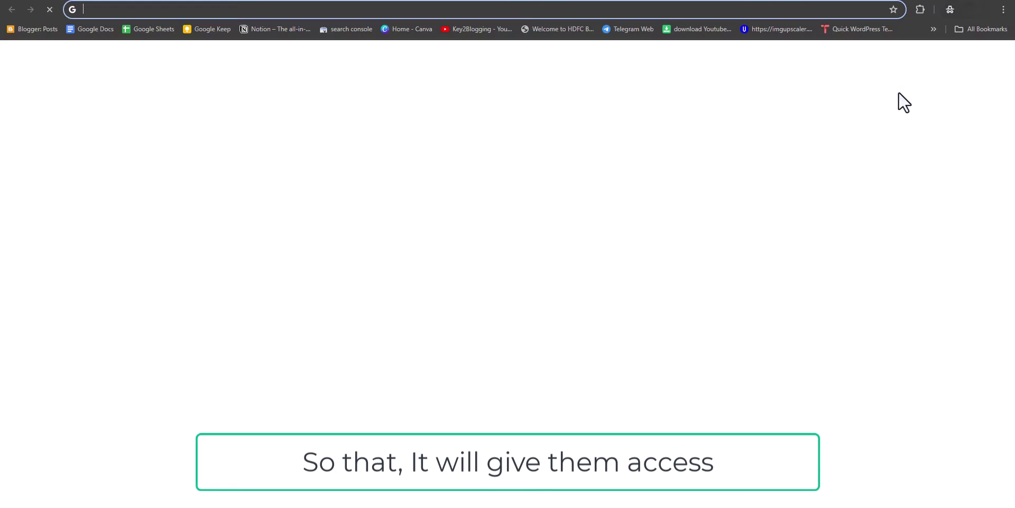
key(ctrl+v)
key(Return)
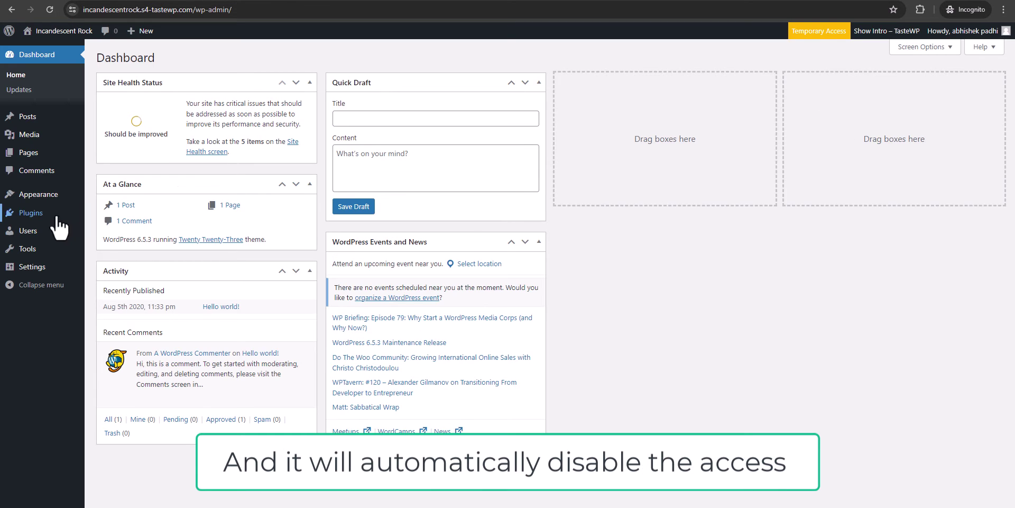
- Browse the plugins list, Temporary Login settings, general settings, pages and posts, then return to Plugins
click(38, 214)
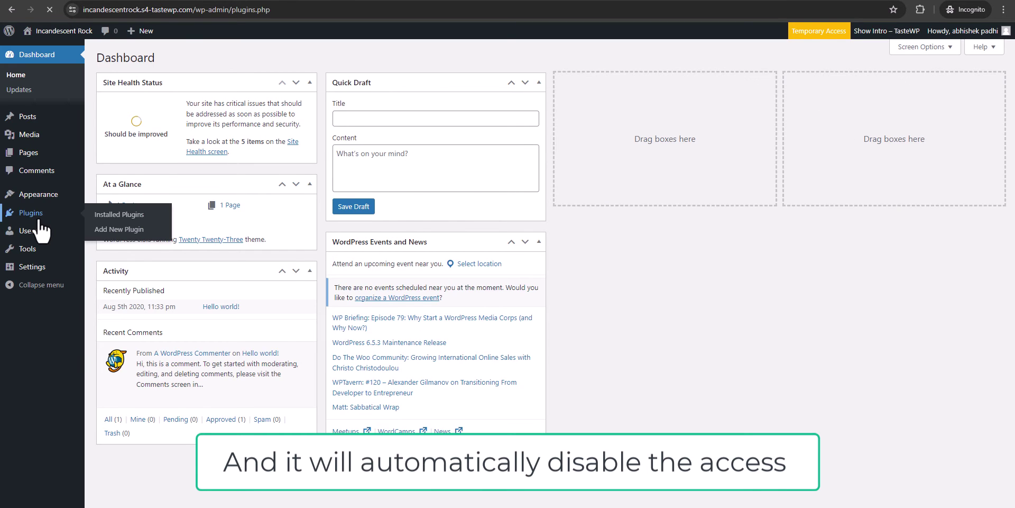
click(129, 303)
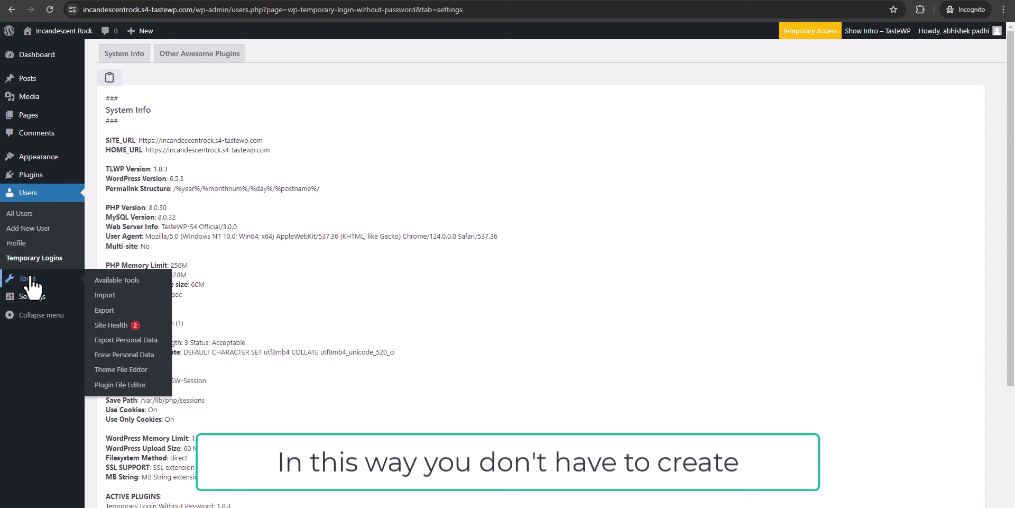
click(31, 296)
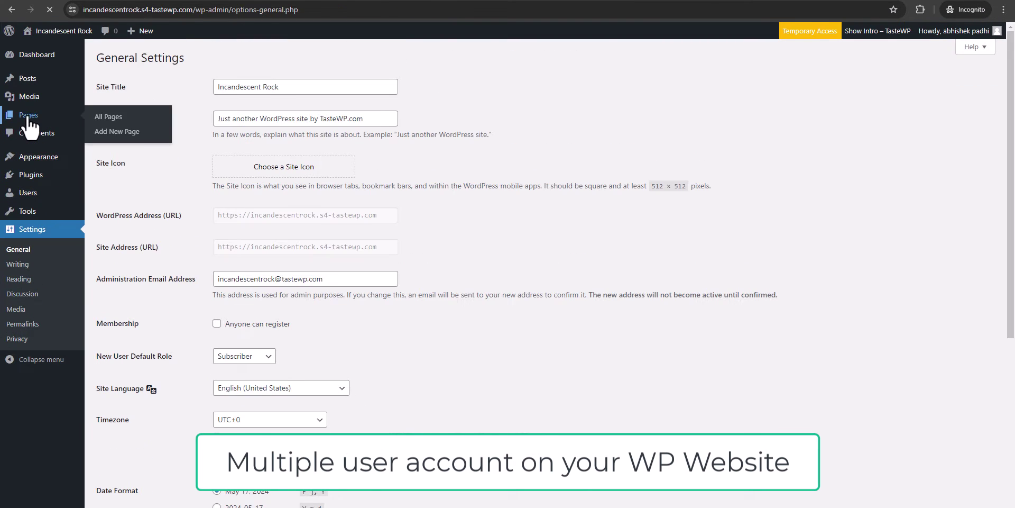
click(29, 118)
click(32, 79)
click(34, 249)
- Select all plugins and bulk Deactivate them
click(108, 118)
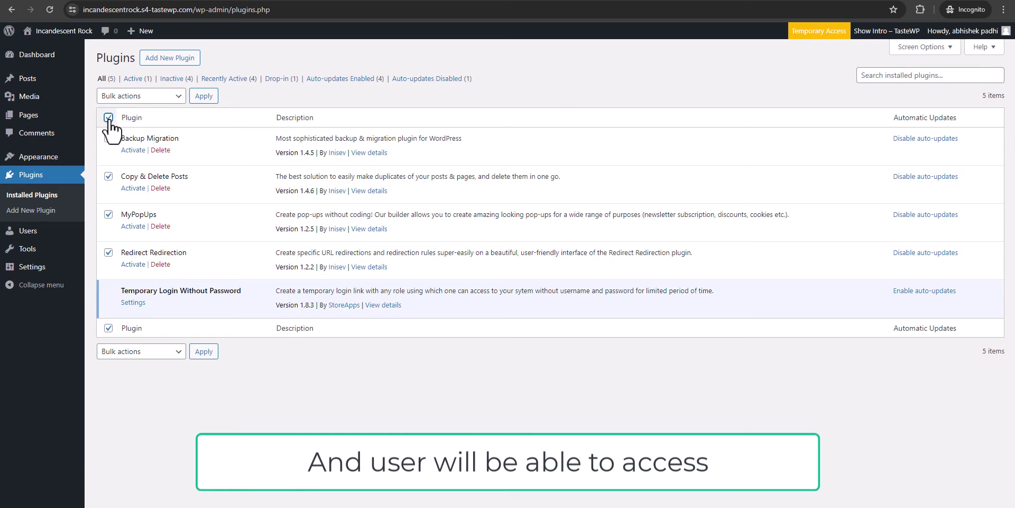
click(142, 96)
click(132, 132)
click(204, 95)
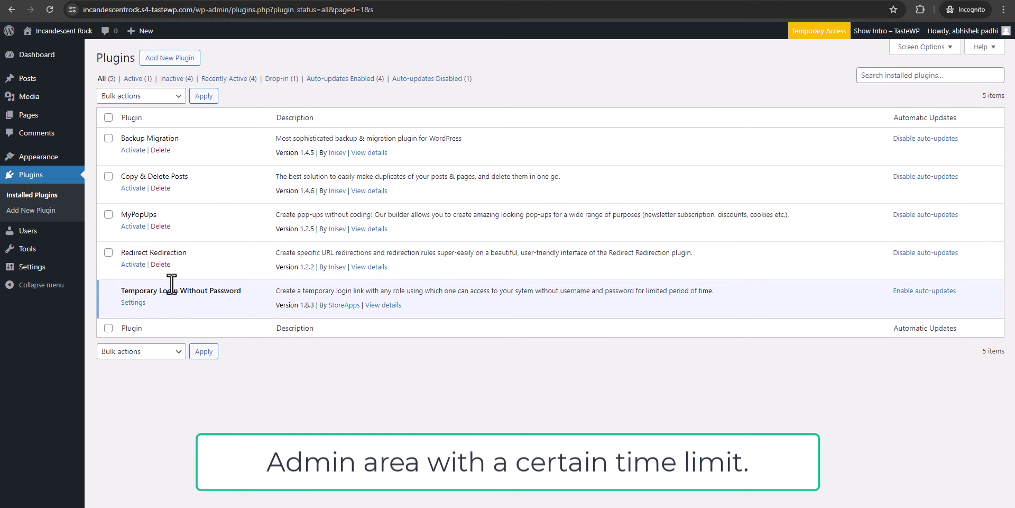
- Select all the inactive plugins and bulk Delete them, confirming the deletion
click(109, 117)
click(141, 96)
click(132, 153)
click(203, 96)
click(546, 97)
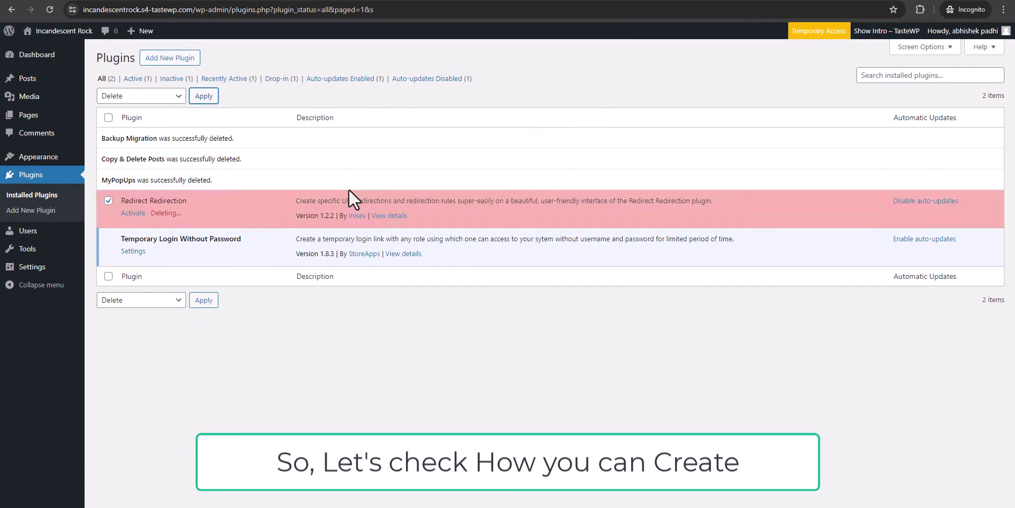
- Reload the page, attempt to edit another administrator's account, then go back to the users list
click(49, 10)
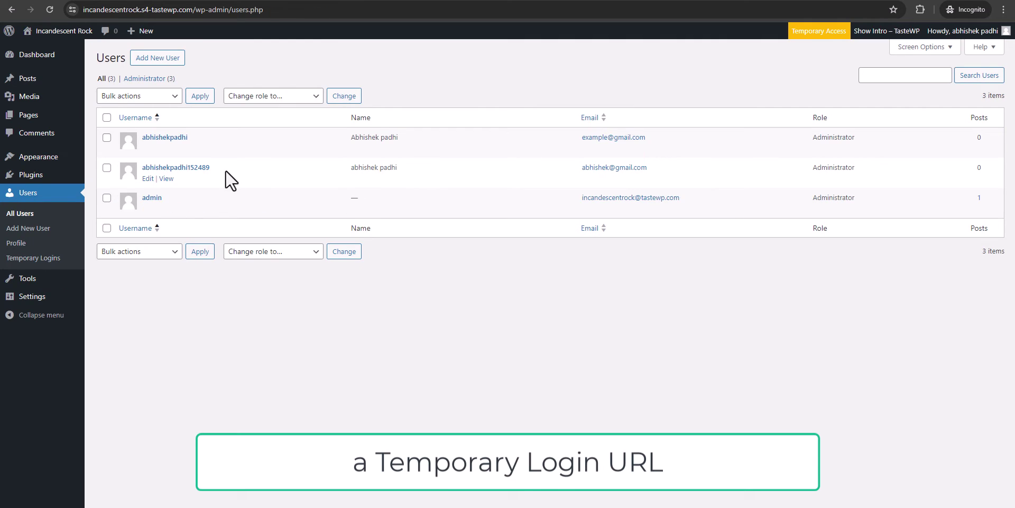
click(148, 178)
click(11, 10)
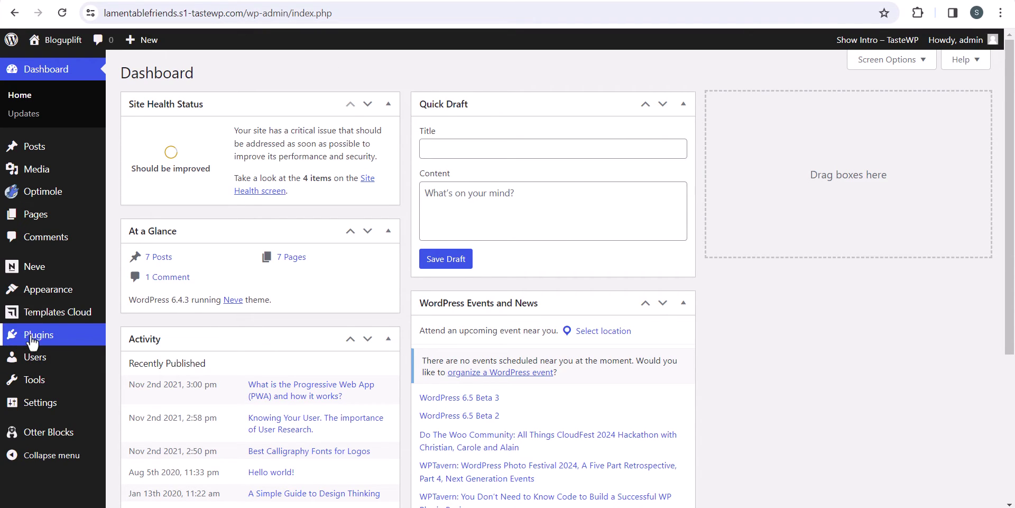
- Search plugins for 'temporary login', then install and activate Temporary Login Without Password
mouse_move(100, 338)
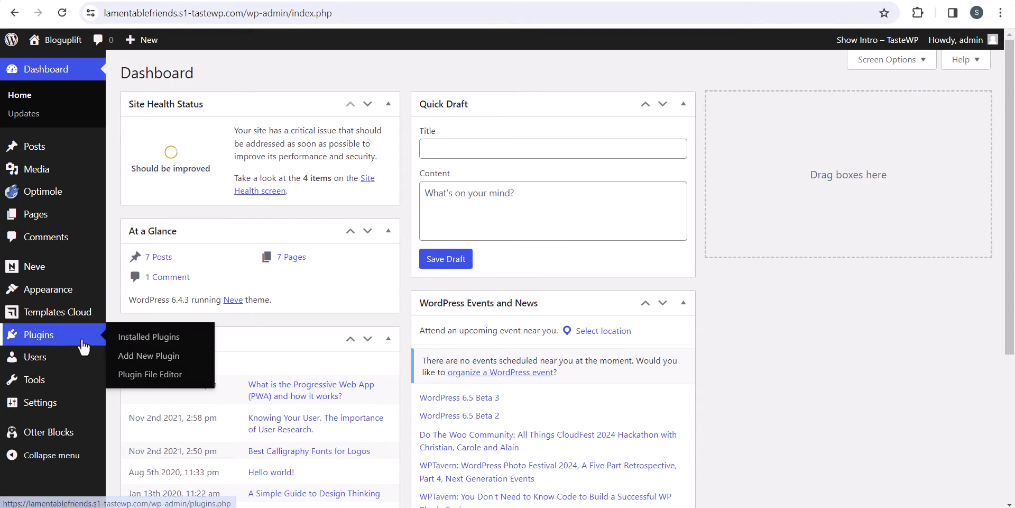
click(128, 355)
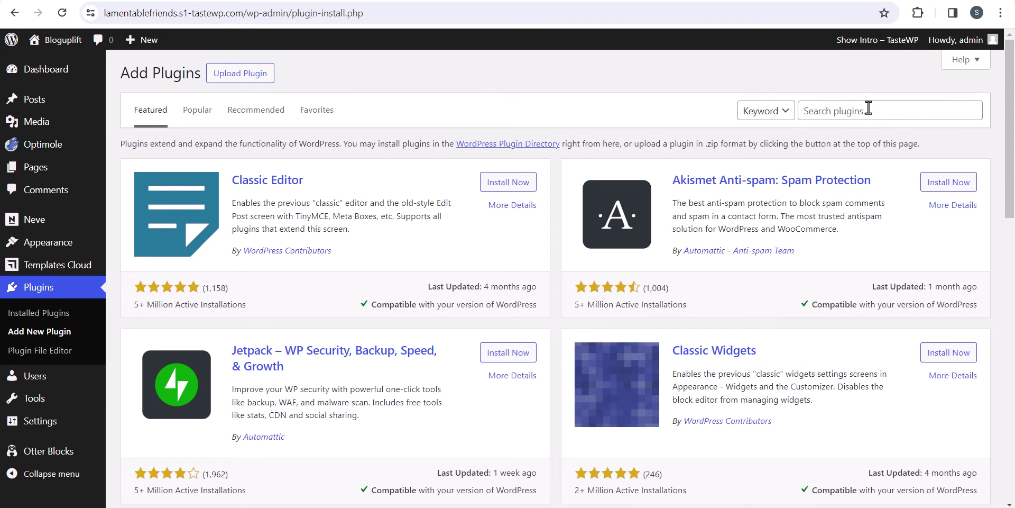
click(868, 107)
text(temporary login)
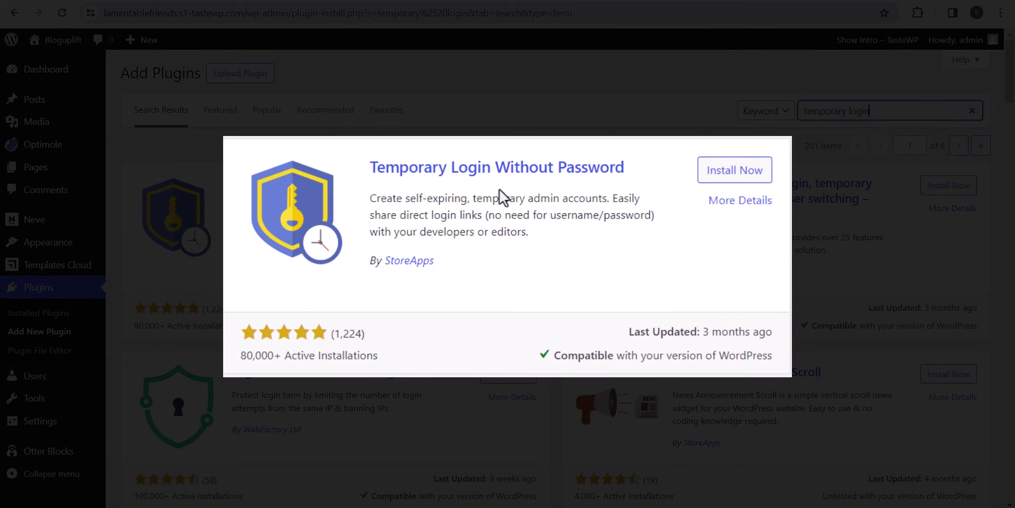
click(734, 171)
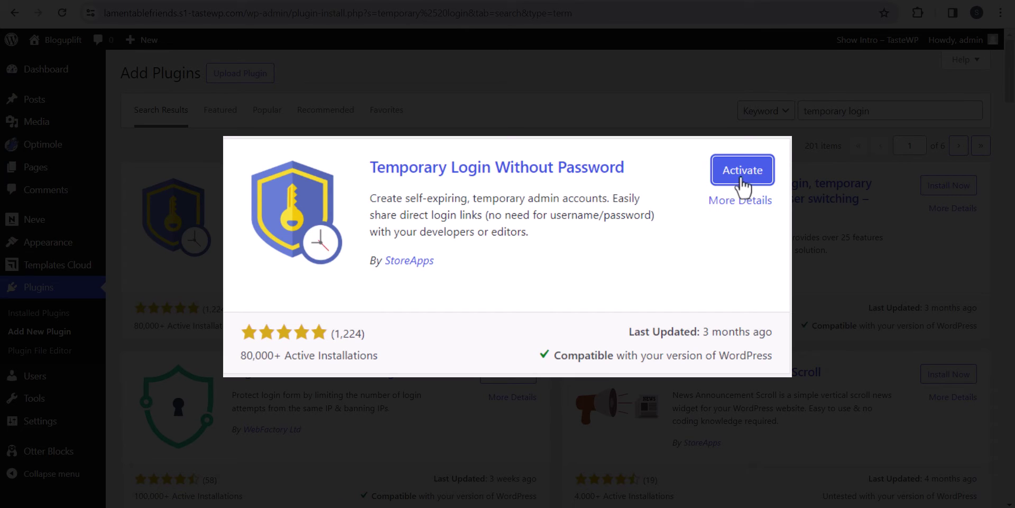
click(742, 180)
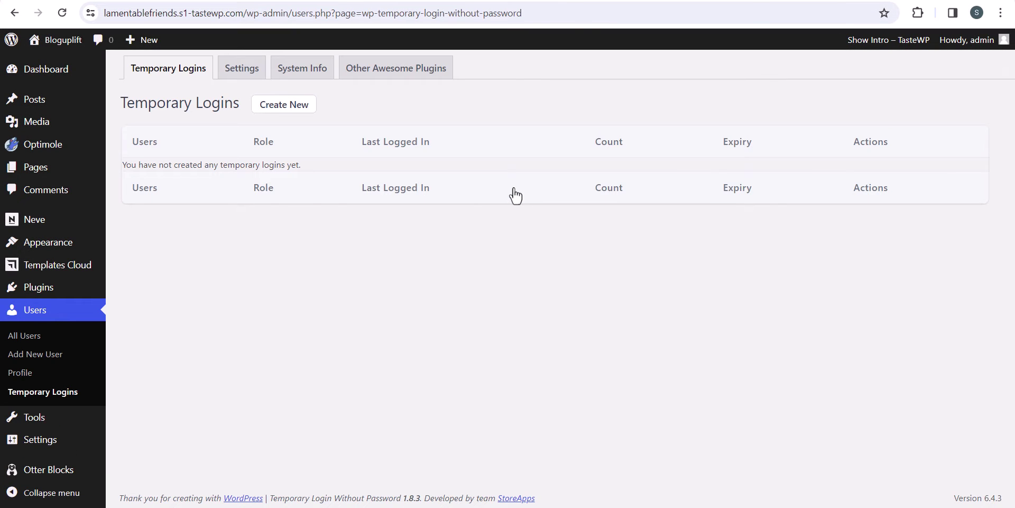
- Start a new temporary login and enter the user's email address and first name
click(282, 108)
click(350, 165)
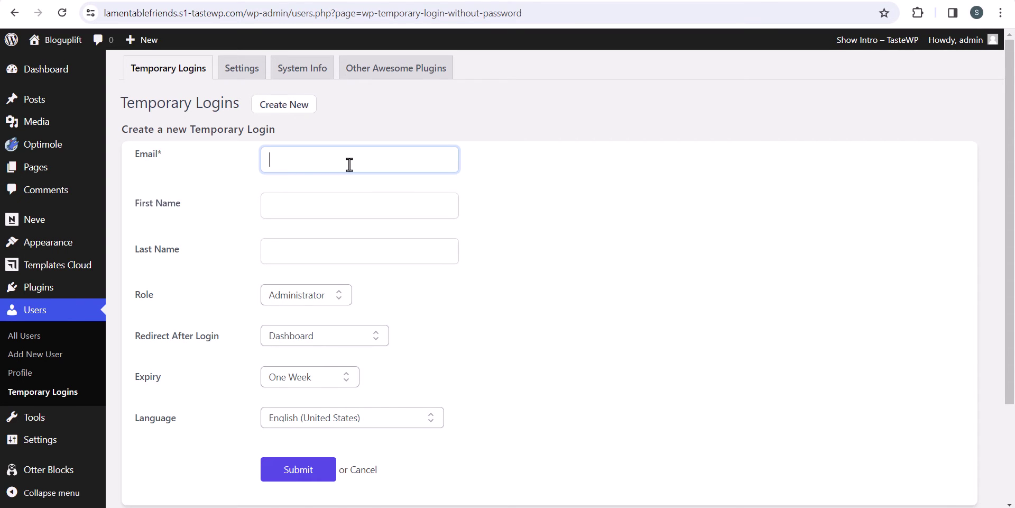
text(a)
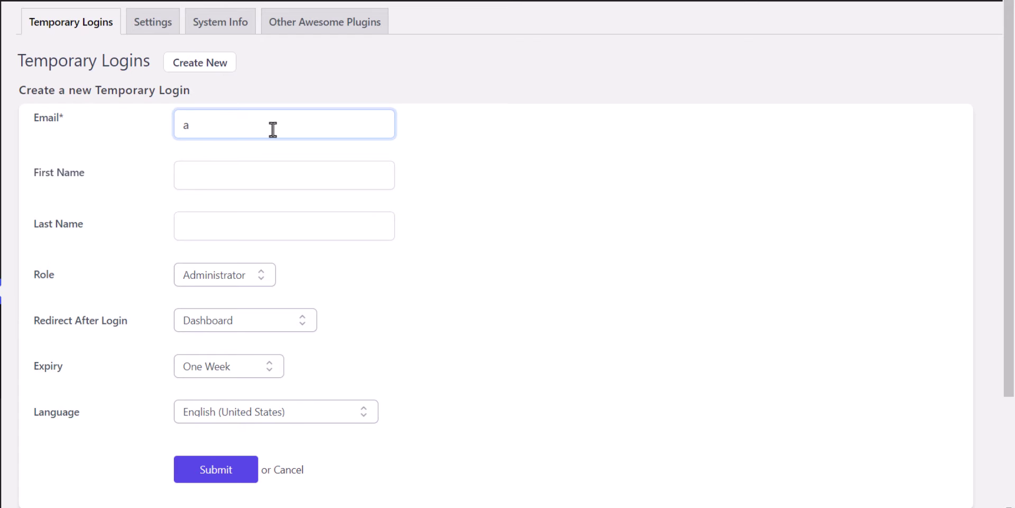
key(BackSpace)
text(example@gmail.com)
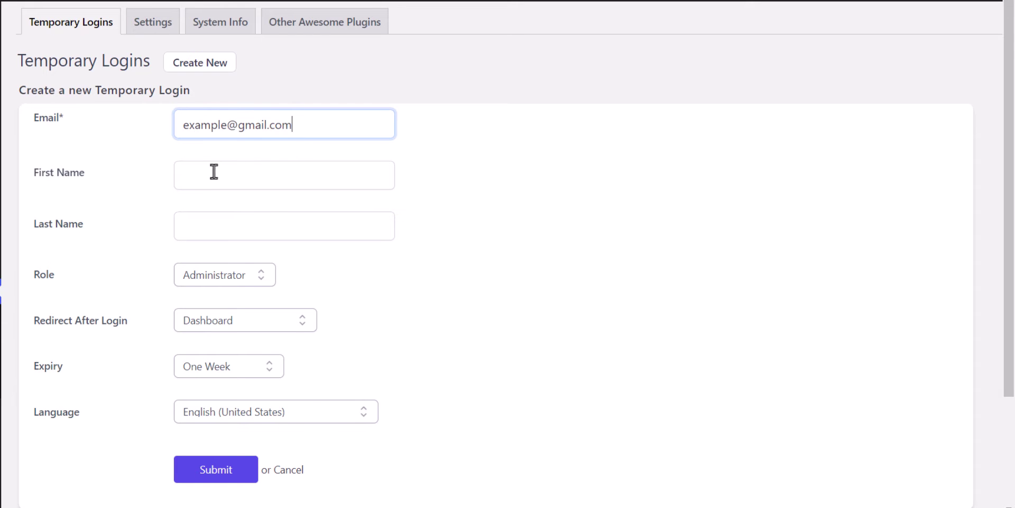
click(213, 172)
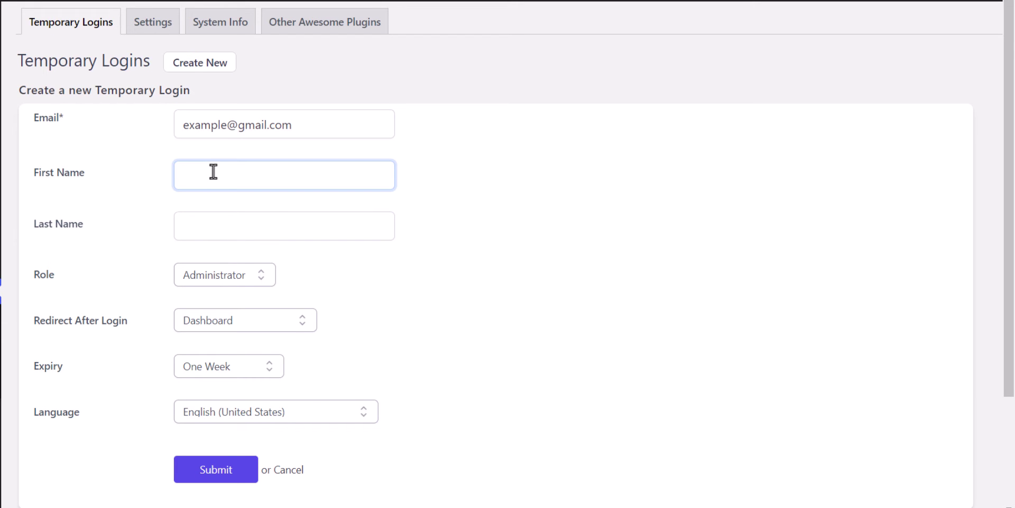
text(Abhishek)
- Keep role Administrator and redirect Dashboard, and set the expiry to One Day
scroll(398, 267, down, 1)
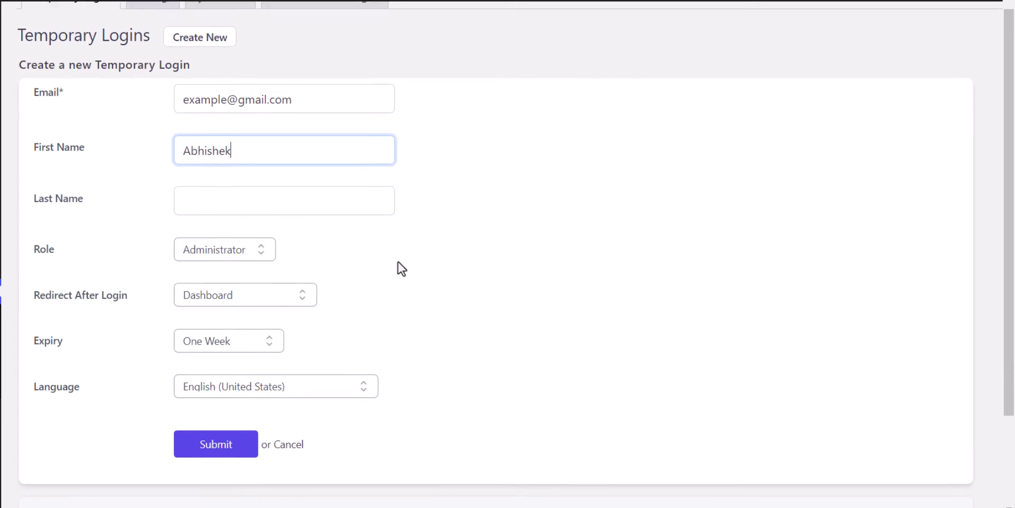
click(263, 211)
click(262, 210)
click(243, 209)
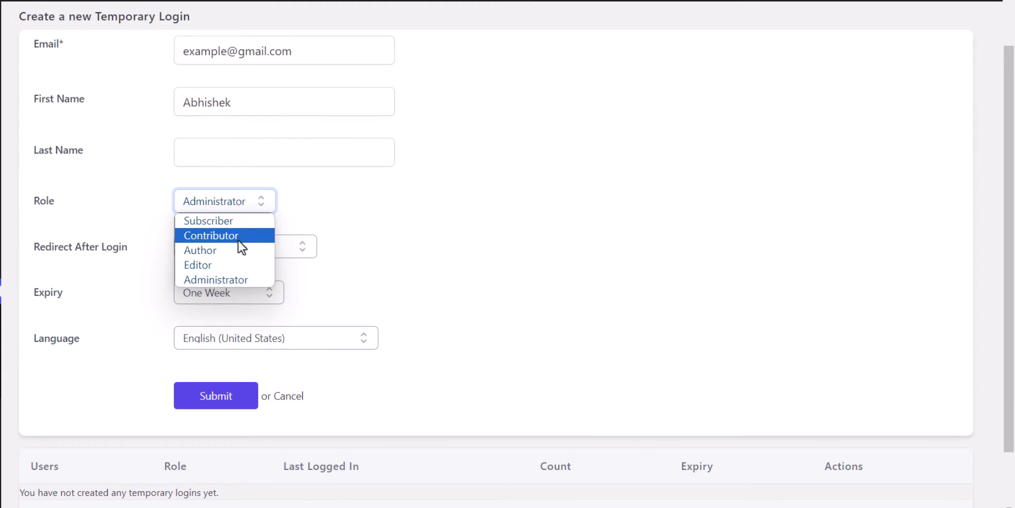
click(225, 281)
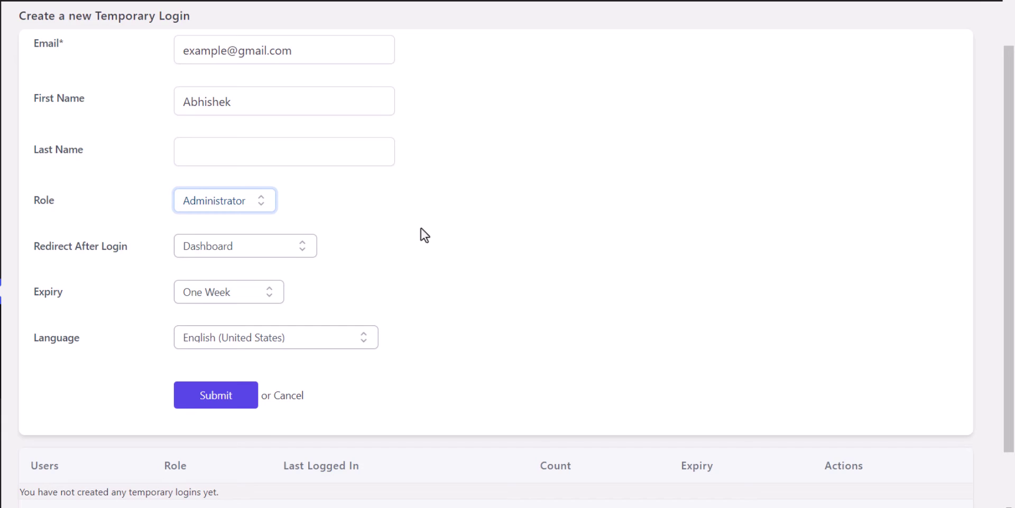
scroll(419, 233, down, 1)
click(241, 180)
click(244, 181)
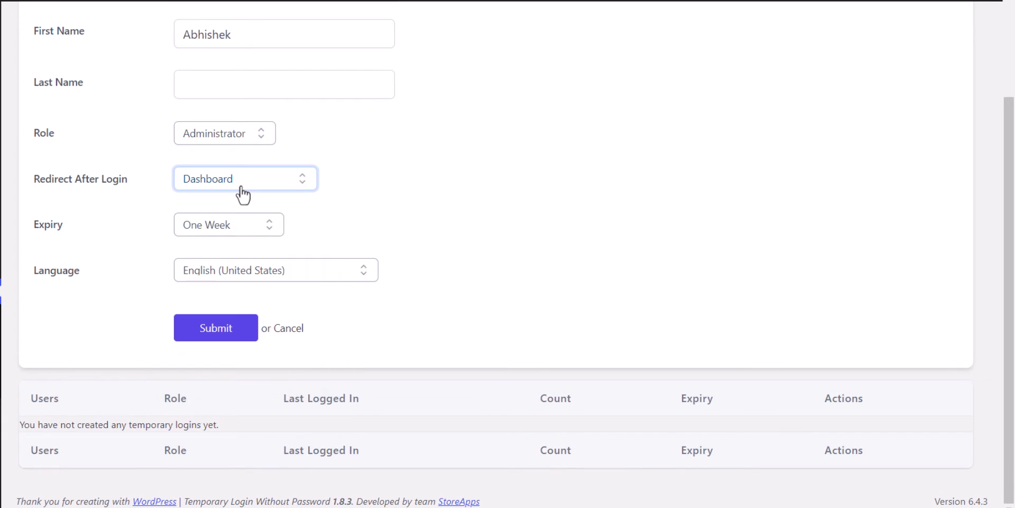
click(244, 181)
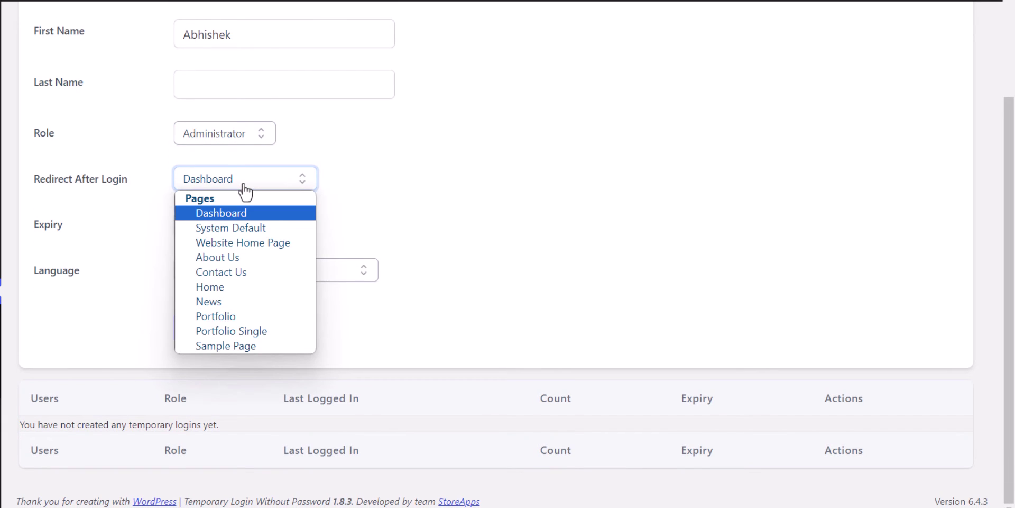
click(245, 189)
click(213, 239)
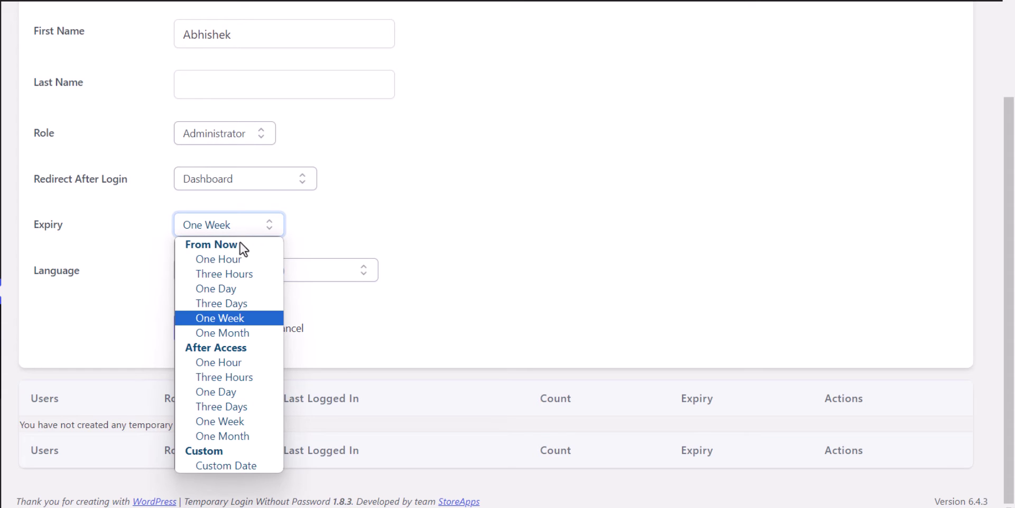
click(247, 288)
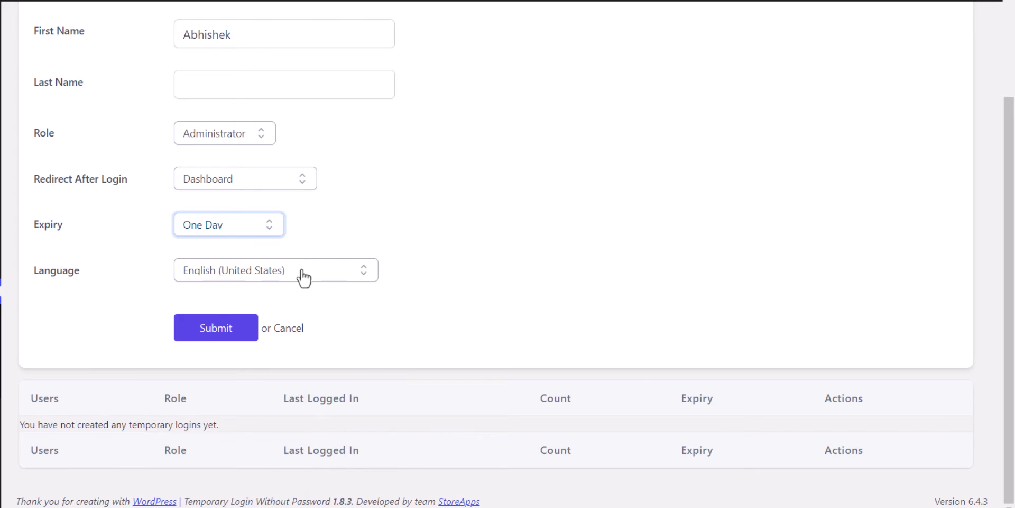
- Submit the temporary login and copy its generated login link to the clipboard
click(199, 333)
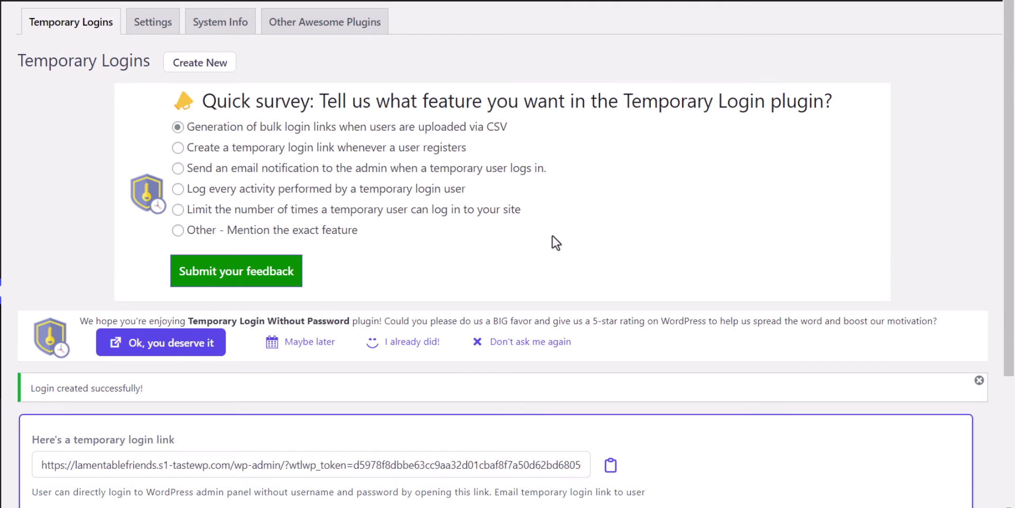
scroll(759, 248, down, 2)
scroll(742, 338, down, 1)
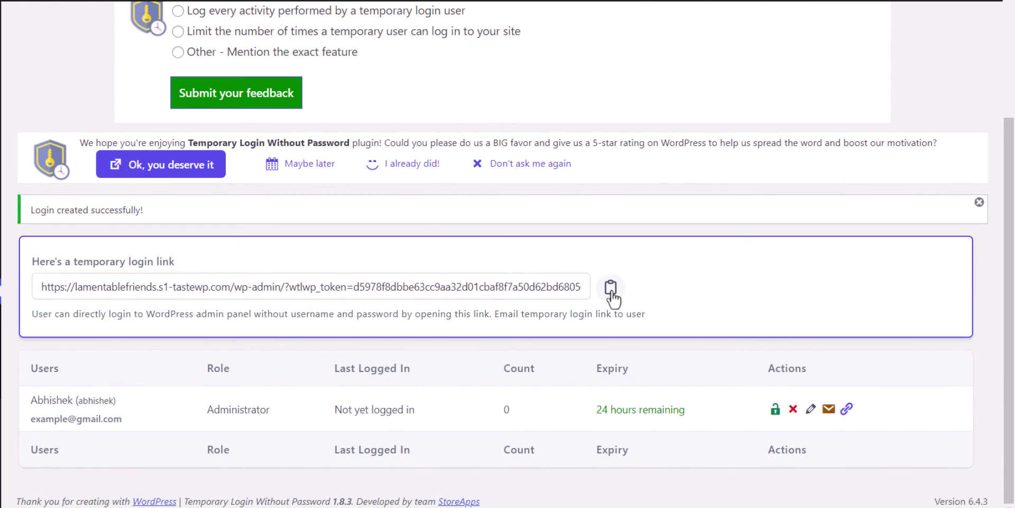
click(610, 289)
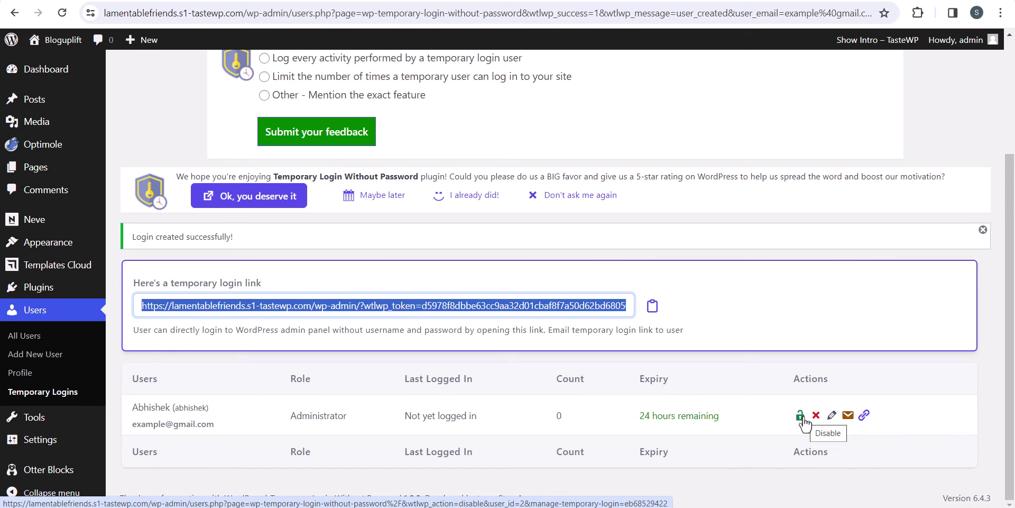
- Paste the copied temporary login link into a new Chrome Incognito window and load it
click(1001, 15)
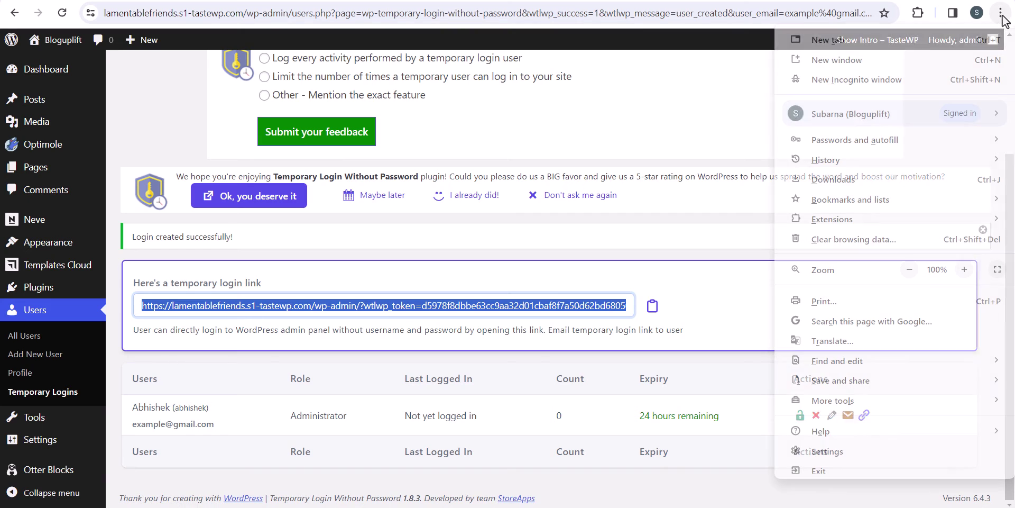
click(896, 79)
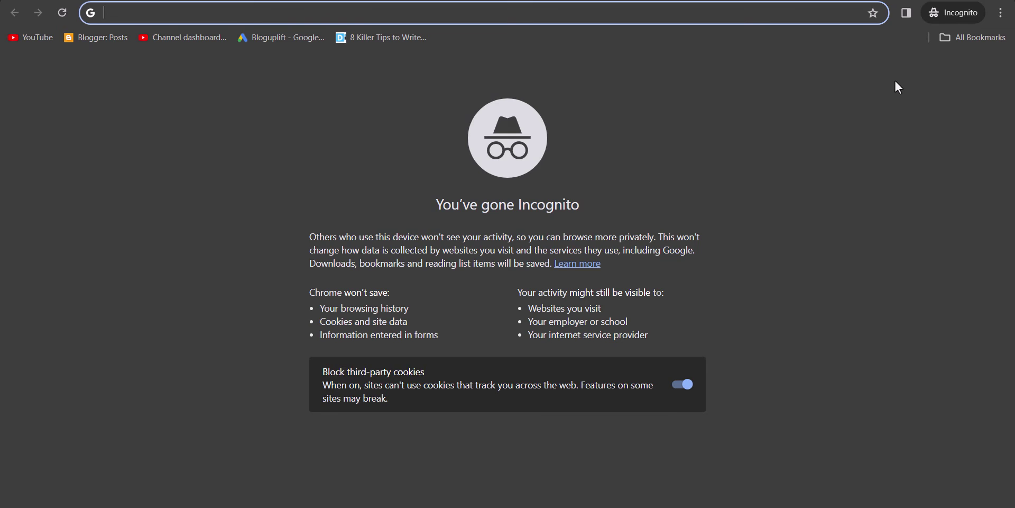
key(ctrl+v)
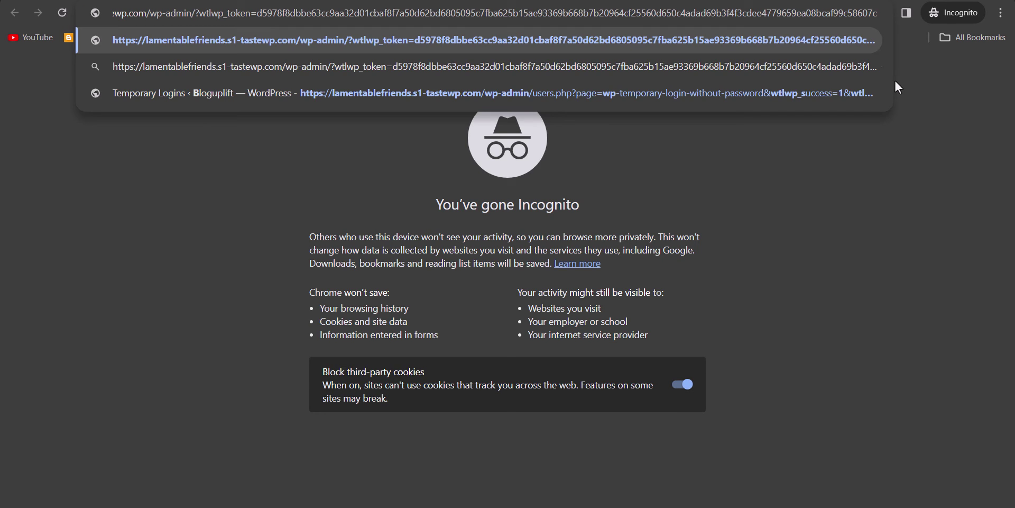
key(Return)
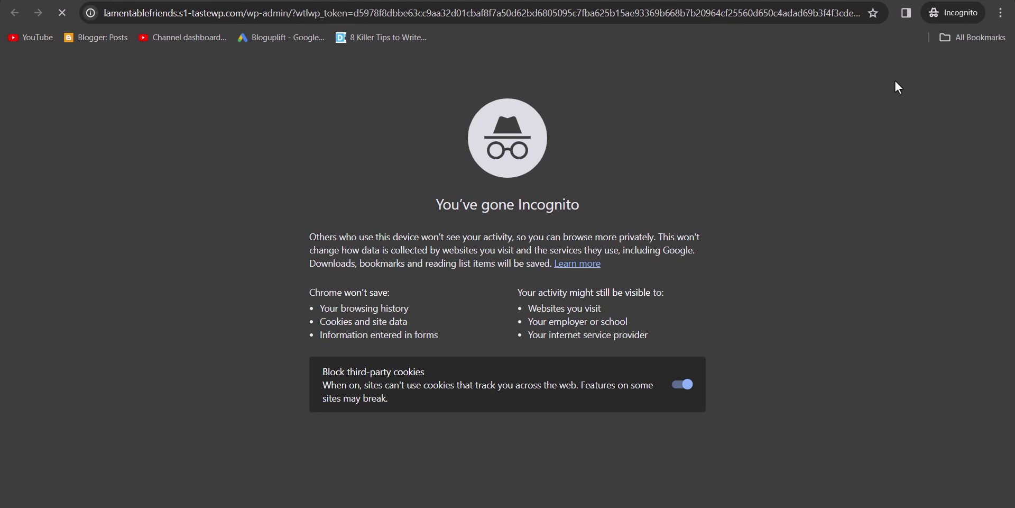